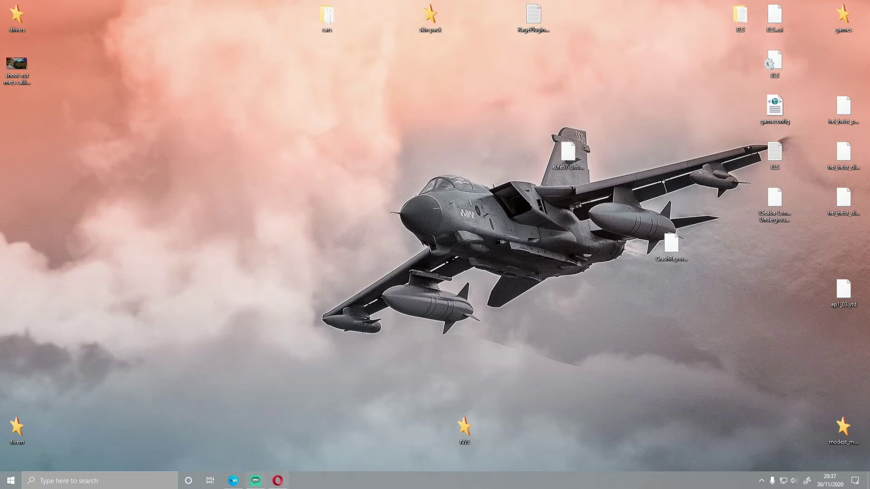
Preview the enlarged Door Control menu screenshot, then return to the plugin's description and features
{"action": "left_click", "coordinate": [278, 480]}
{"action": "scroll", "coordinate": [333, 398], "scroll_direction": "down", "scroll_amount": 1}
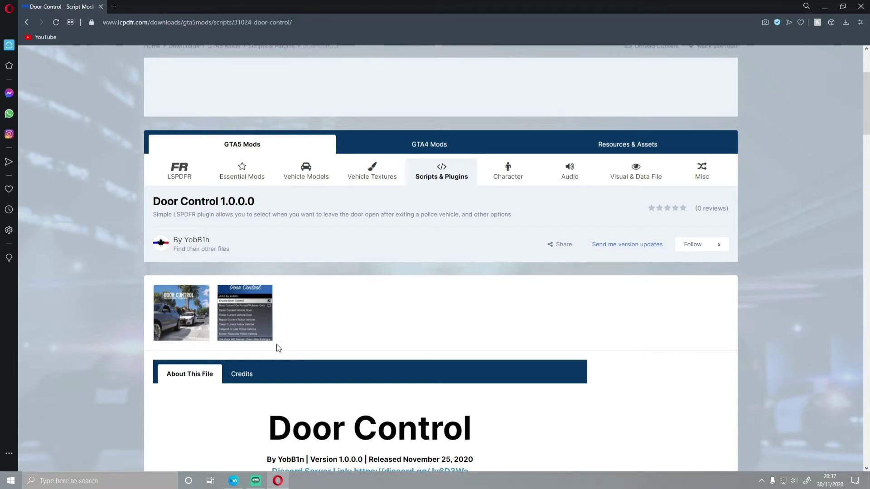
{"action": "left_click", "coordinate": [240, 323]}
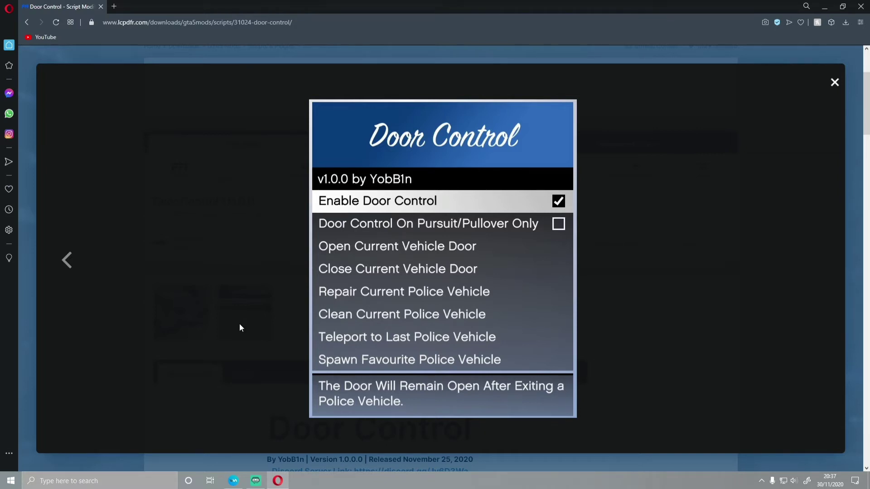
{"action": "left_click", "coordinate": [711, 232]}
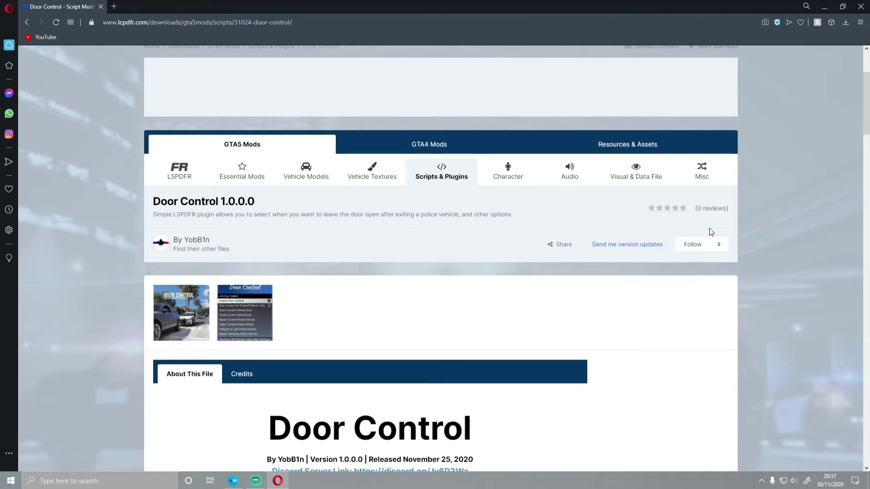
{"action": "scroll", "coordinate": [675, 253], "scroll_direction": "down", "scroll_amount": 3}
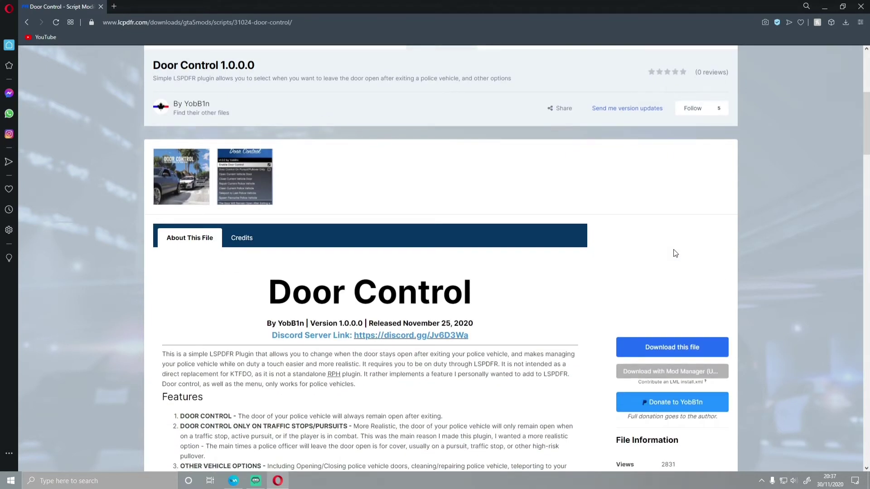
{"action": "scroll", "coordinate": [675, 253], "scroll_direction": "down", "scroll_amount": 4}
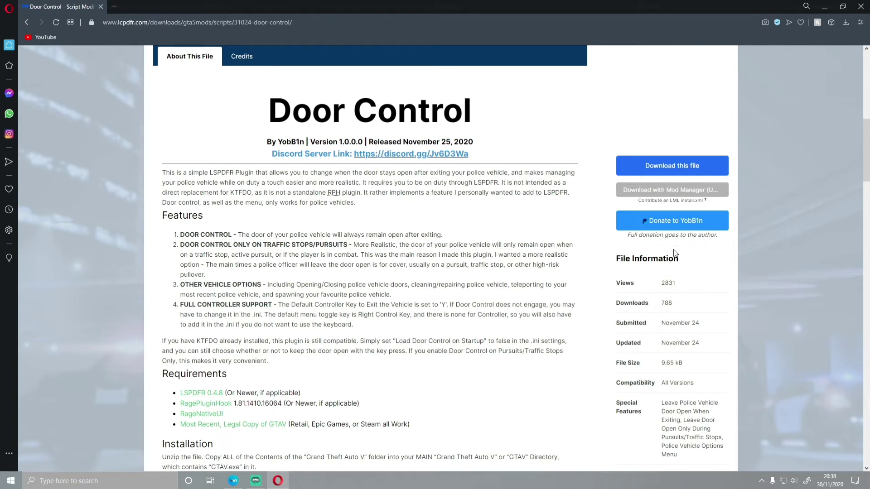
{"action": "scroll", "coordinate": [675, 254], "scroll_direction": "up", "scroll_amount": 3}
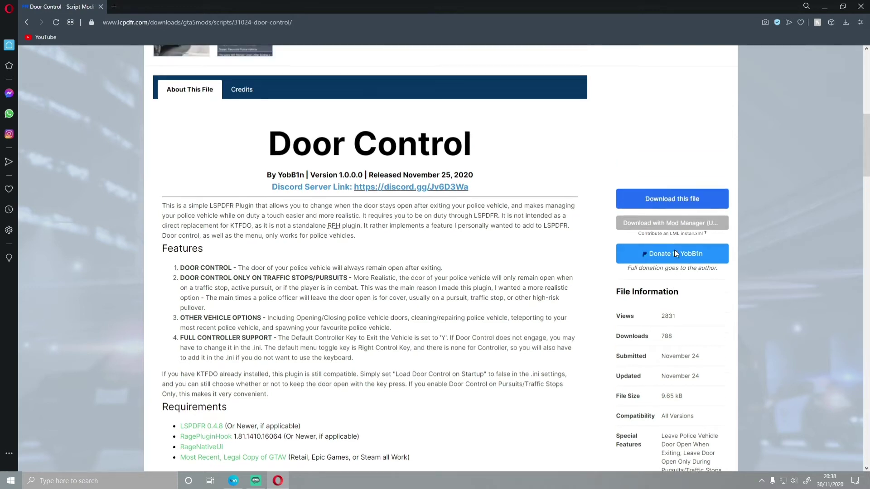
Agree to the terms, download DoorControl v.1.0.0.0.zip, and open it in WinRAR
{"action": "left_click", "coordinate": [696, 301]}
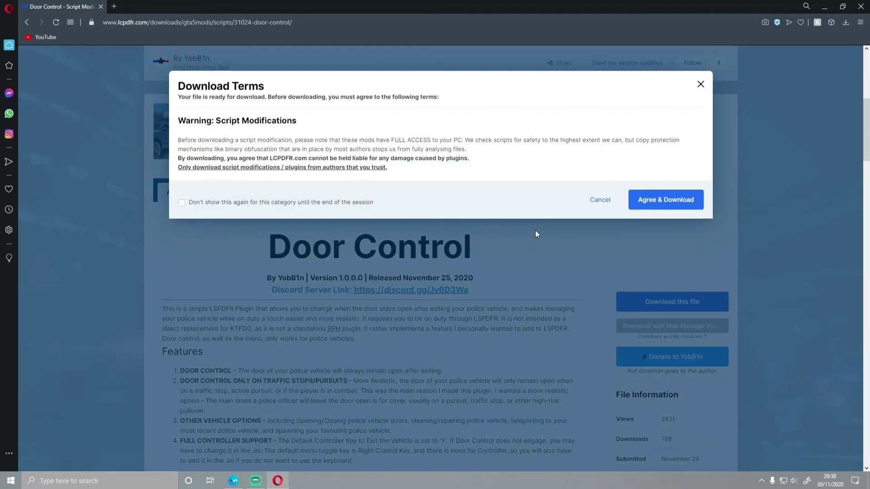
{"action": "left_click", "coordinate": [652, 199]}
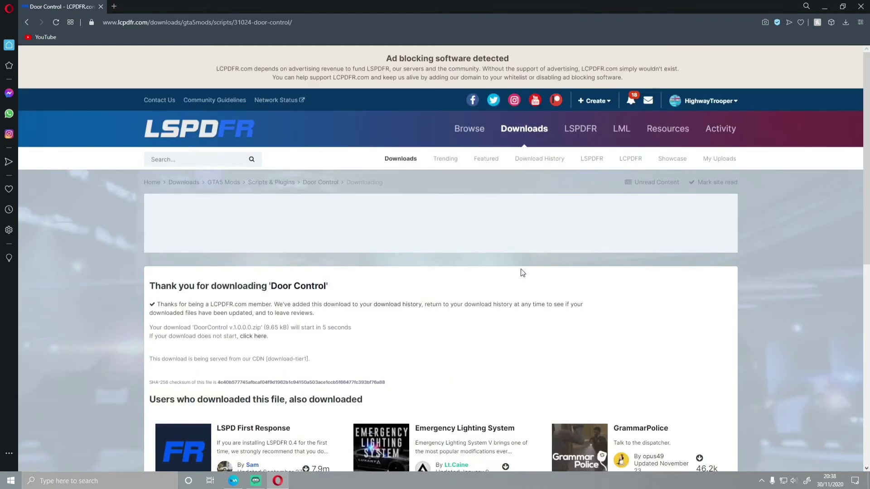
{"action": "scroll", "coordinate": [522, 272], "scroll_direction": "down", "scroll_amount": 3}
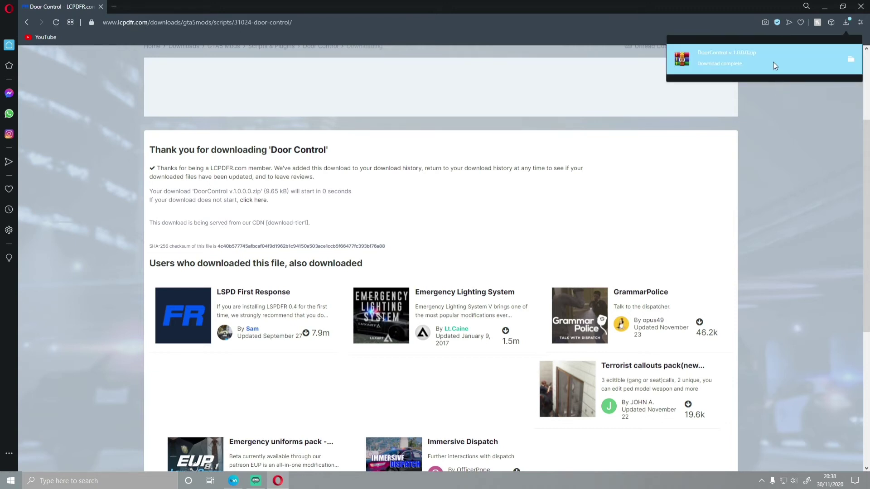
{"action": "left_click", "coordinate": [773, 62]}
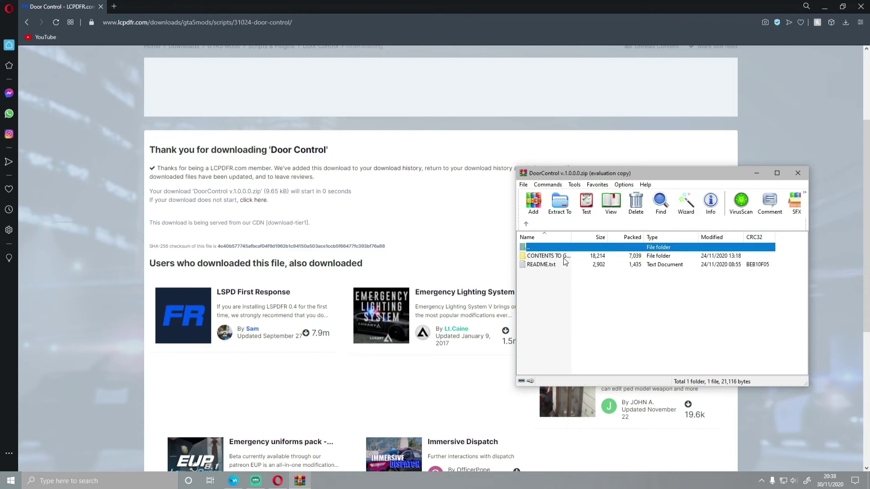
Dismiss WinRAR's licence reminder and open the CONTENTS TO GTAV FOLDER folder
{"action": "left_click", "coordinate": [502, 211]}
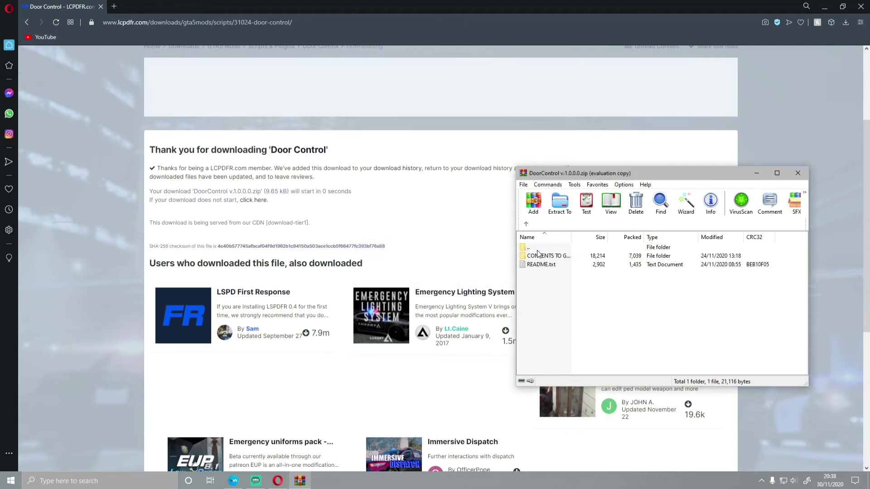
{"action": "double_click", "coordinate": [542, 257]}
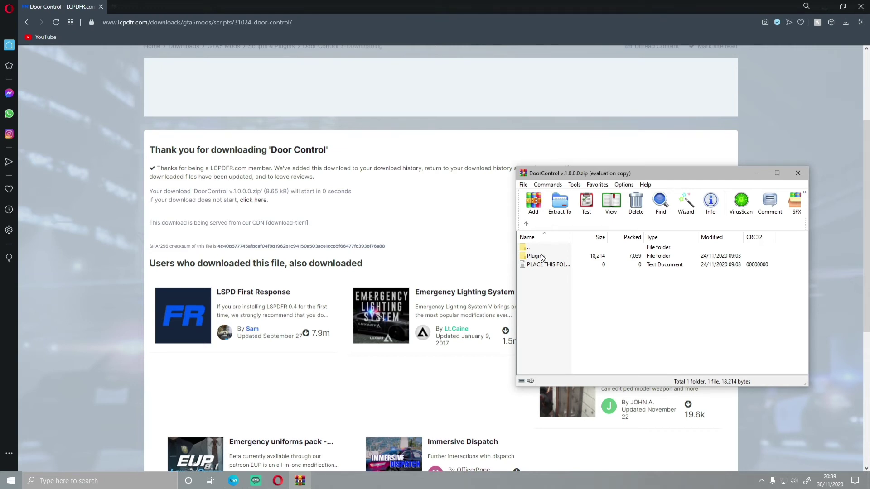
Open File Explorer at C:\Program Files (x86)\Steam\steamapps\common\Grand Theft Auto V us
{"action": "left_click", "coordinate": [90, 481]}
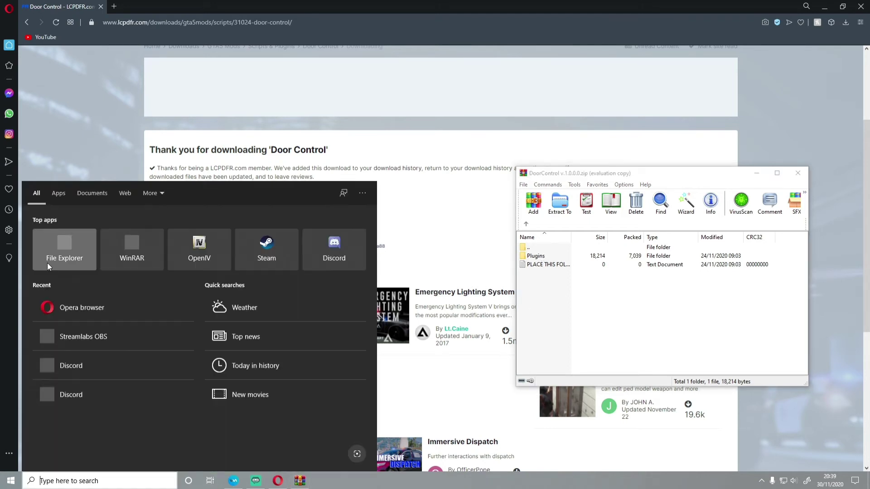
{"action": "left_click", "coordinate": [47, 263]}
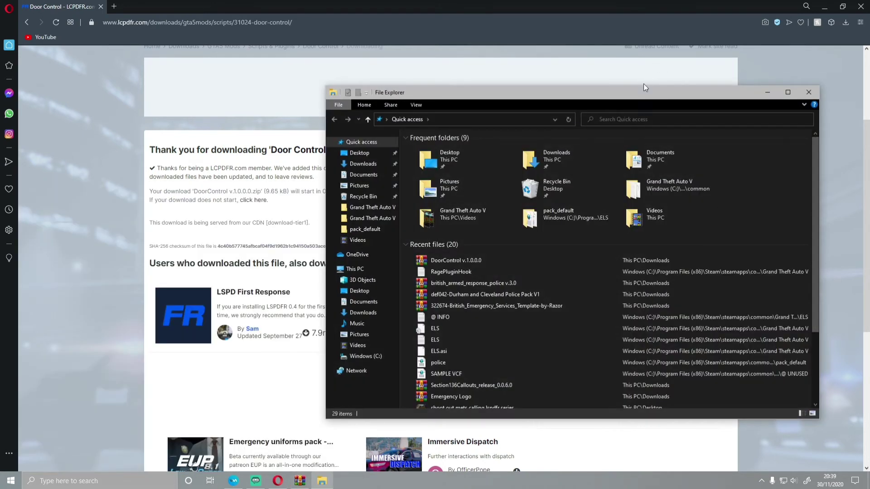
{"action": "left_click_drag", "start_coordinate": [638, 93], "coordinate": [308, 67]}
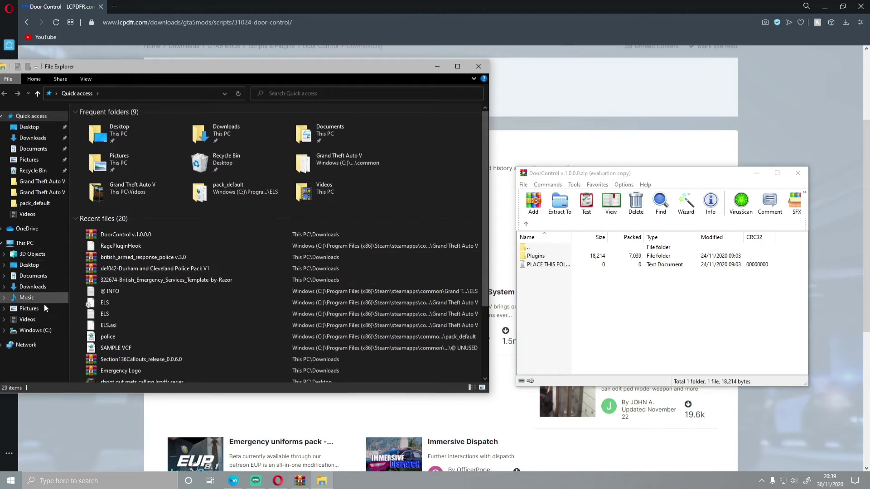
{"action": "left_click", "coordinate": [32, 330]}
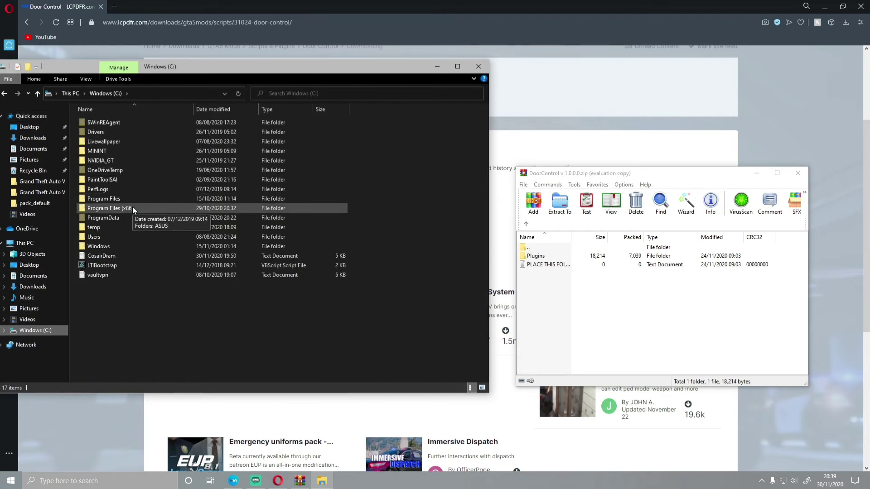
{"action": "double_click", "coordinate": [132, 208]}
{"action": "double_click", "coordinate": [110, 323]}
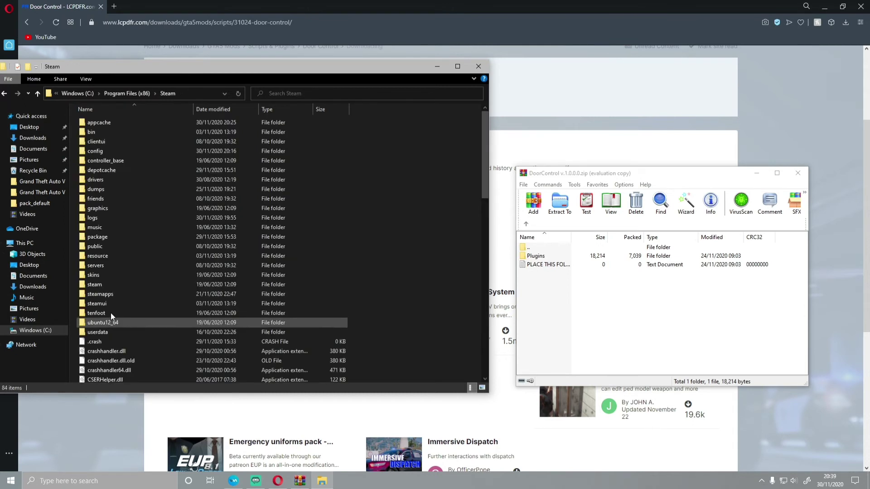
{"action": "double_click", "coordinate": [110, 296]}
{"action": "double_click", "coordinate": [111, 285]}
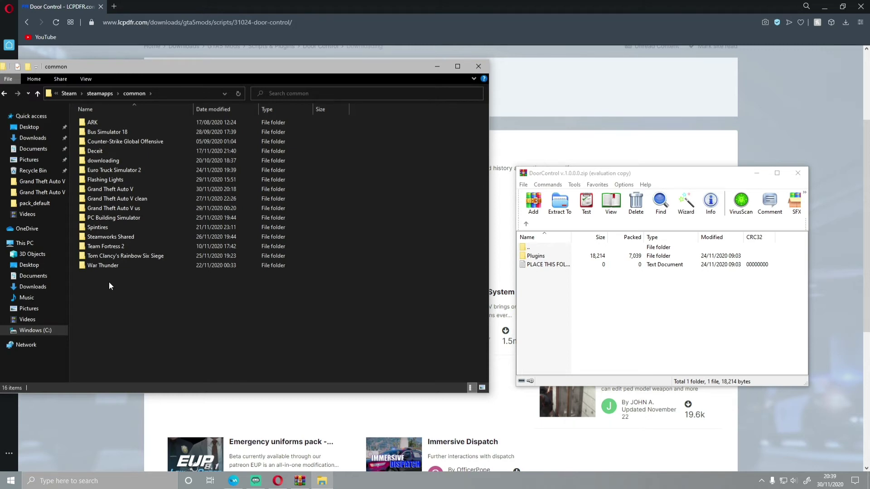
{"action": "double_click", "coordinate": [165, 208]}
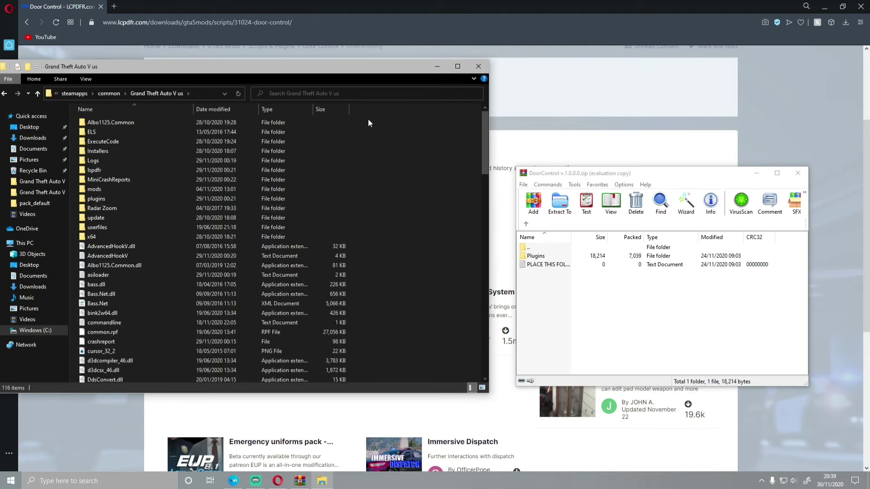
{"action": "left_click_drag", "start_coordinate": [368, 119], "coordinate": [471, 359]}
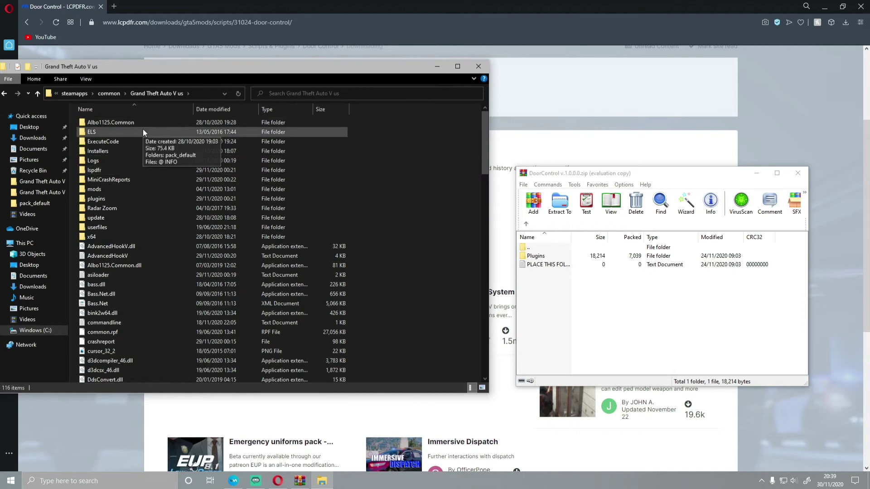
Drag the archive's Plugins folder into the game folder and check plugins\LSPDFR
{"action": "left_click", "coordinate": [546, 301]}
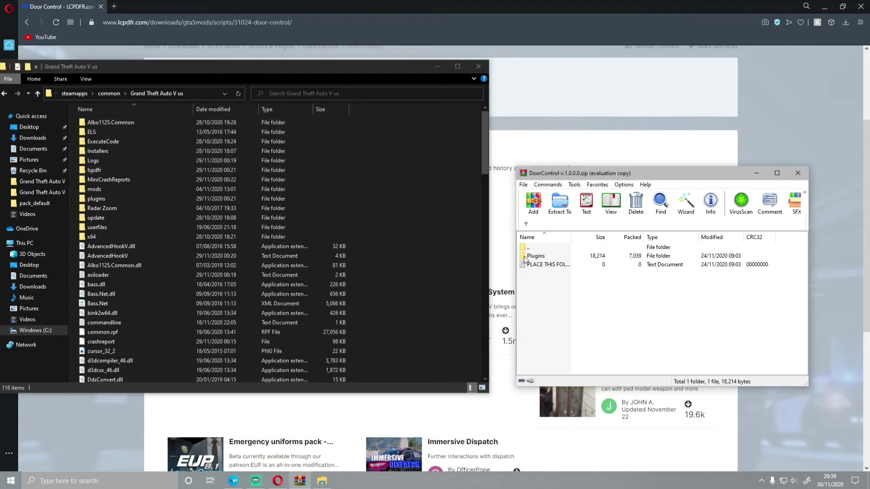
{"action": "left_click_drag", "start_coordinate": [530, 257], "coordinate": [418, 186]}
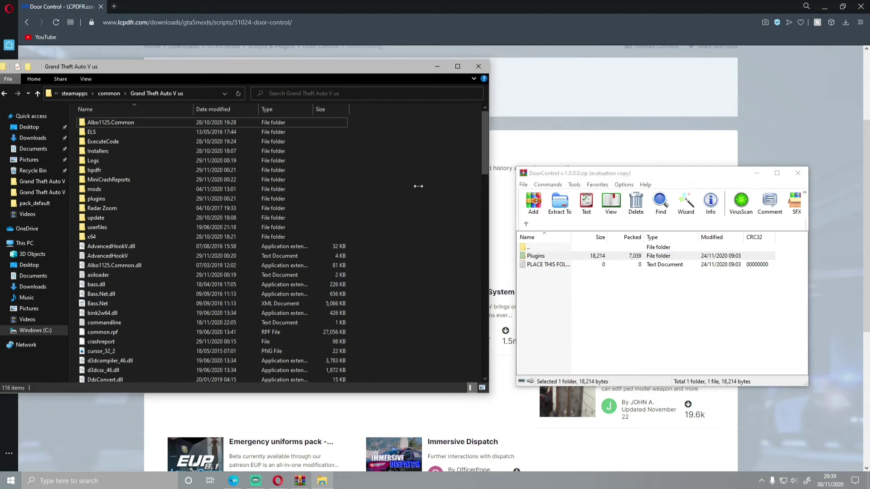
{"action": "double_click", "coordinate": [124, 200]}
{"action": "double_click", "coordinate": [102, 131]}
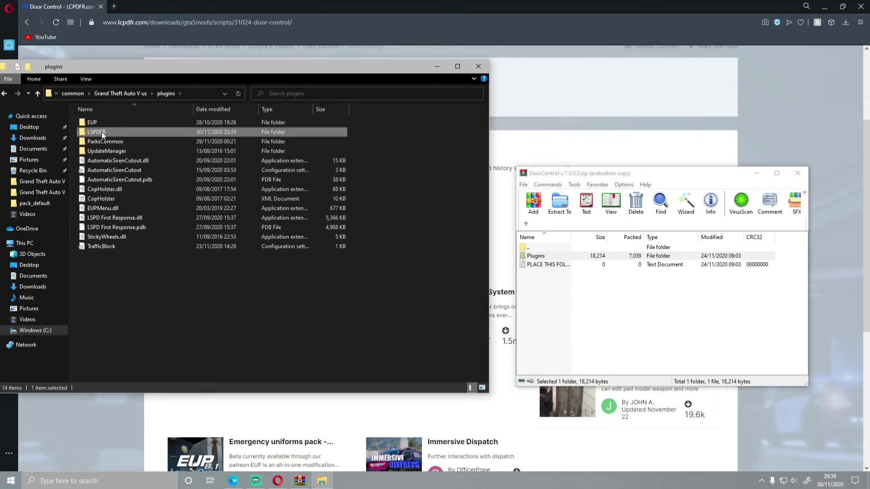
Compare with the archive's Plugins\LSPDFR contents and open the DoorControl config in Notepad
{"action": "double_click", "coordinate": [548, 257]}
{"action": "double_click", "coordinate": [544, 256]}
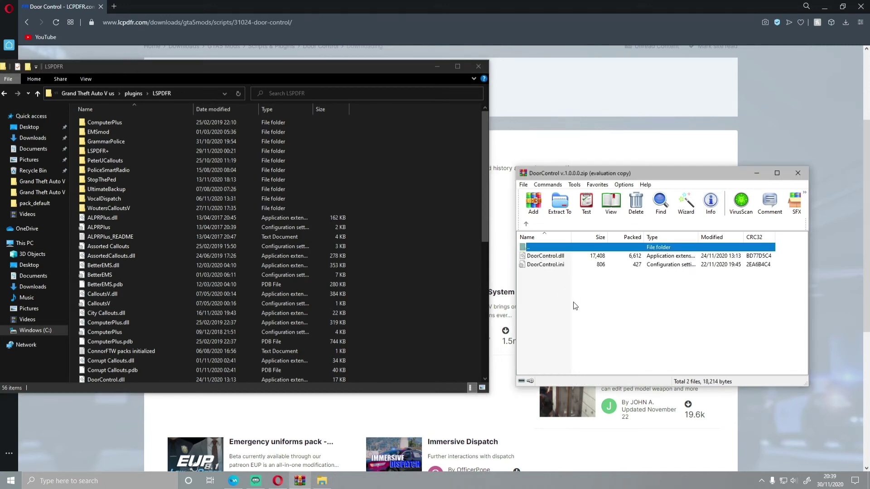
{"action": "scroll", "coordinate": [230, 166], "scroll_direction": "down", "scroll_amount": 2}
{"action": "scroll", "coordinate": [230, 166], "scroll_direction": "down", "scroll_amount": 5}
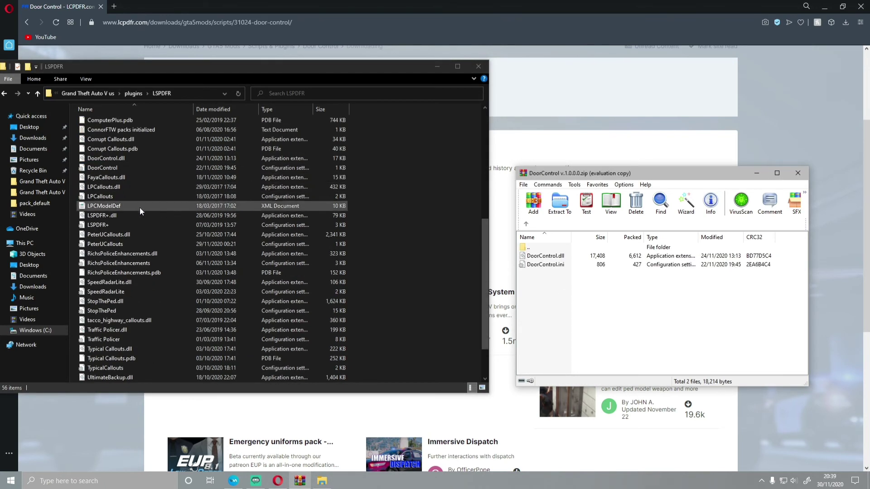
{"action": "double_click", "coordinate": [118, 166]}
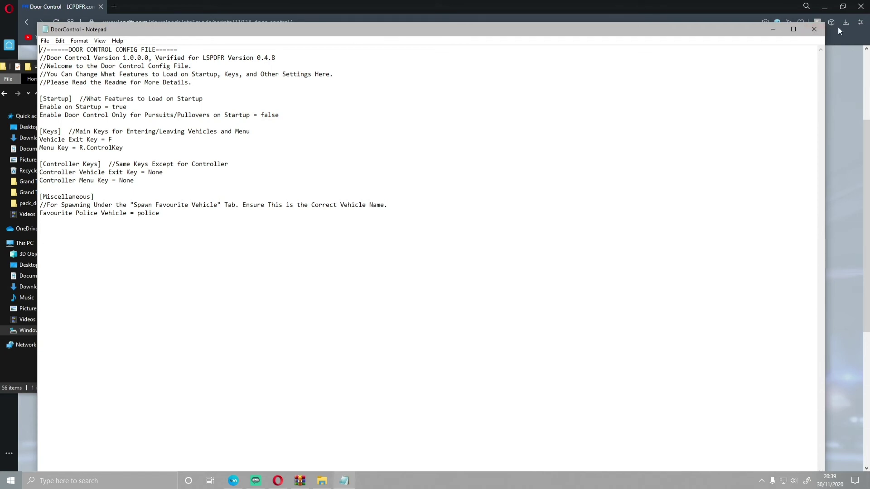
{"action": "left_click", "coordinate": [816, 29]}
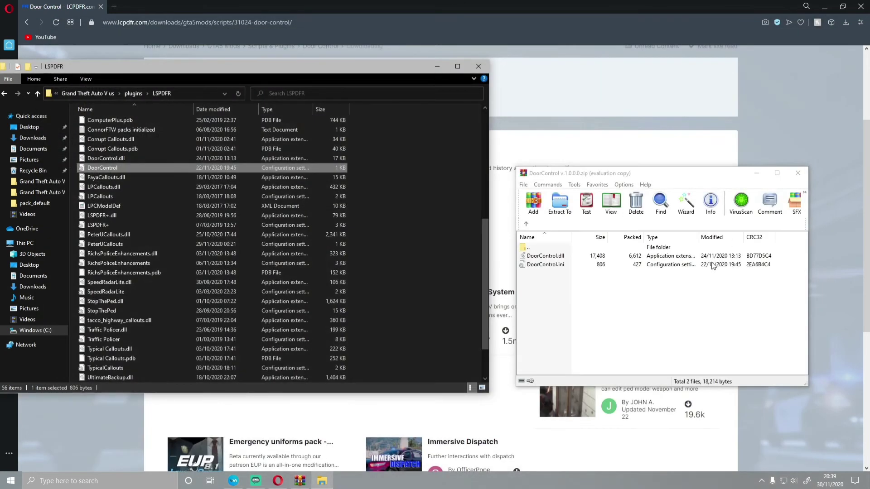
{"action": "left_click", "coordinate": [794, 174]}
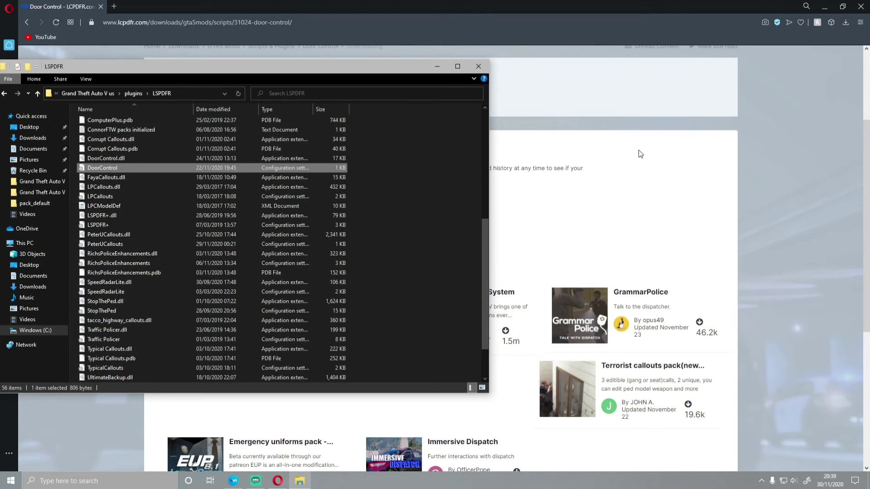